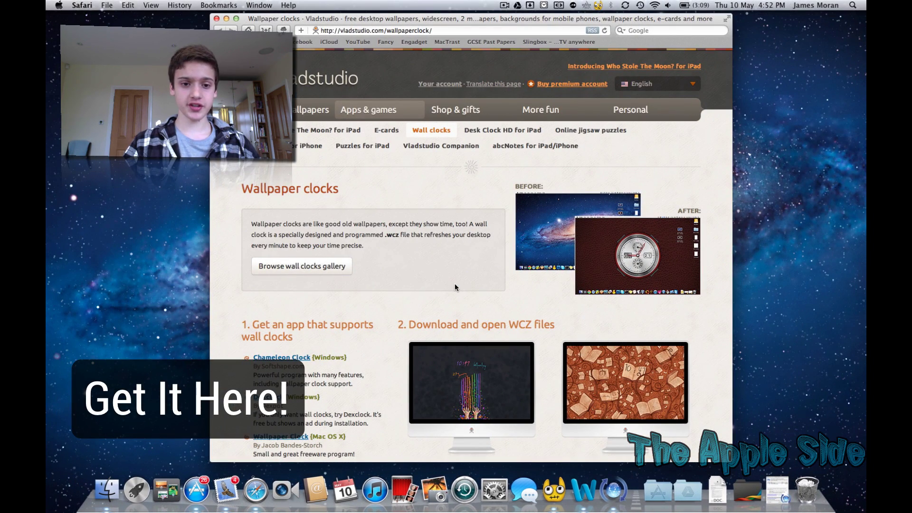
Step: Open the Vladstudio wall clocks gallery and browse its thumbnails
scroll(454, 283, "down", 1)
left_click(332, 243)
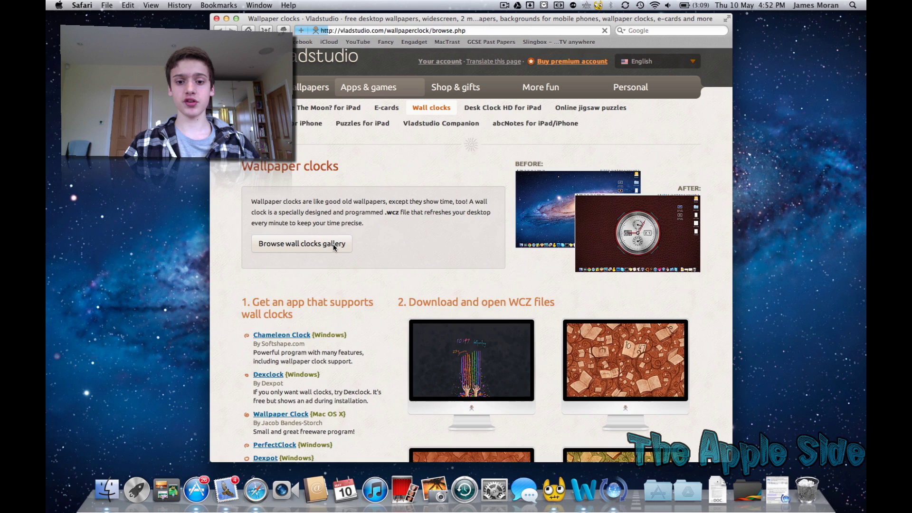
scroll(334, 247, "down", 5)
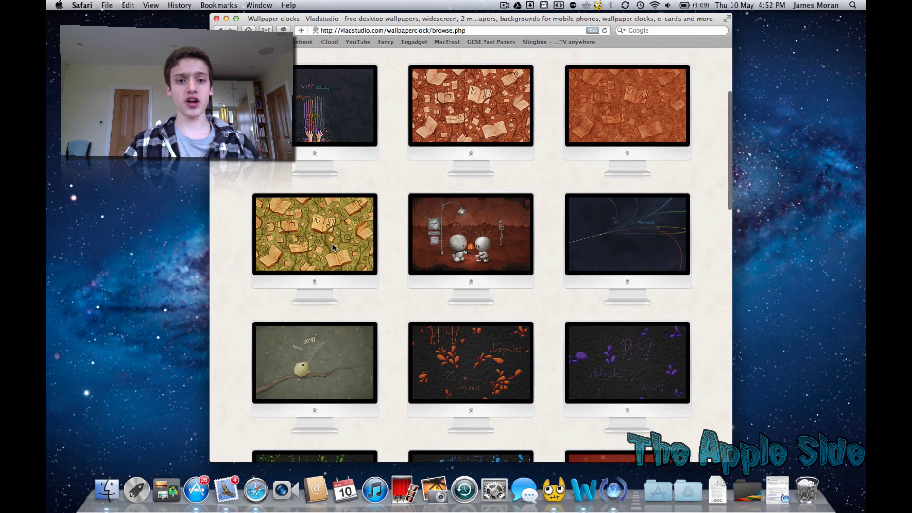
scroll(334, 247, "down", 3)
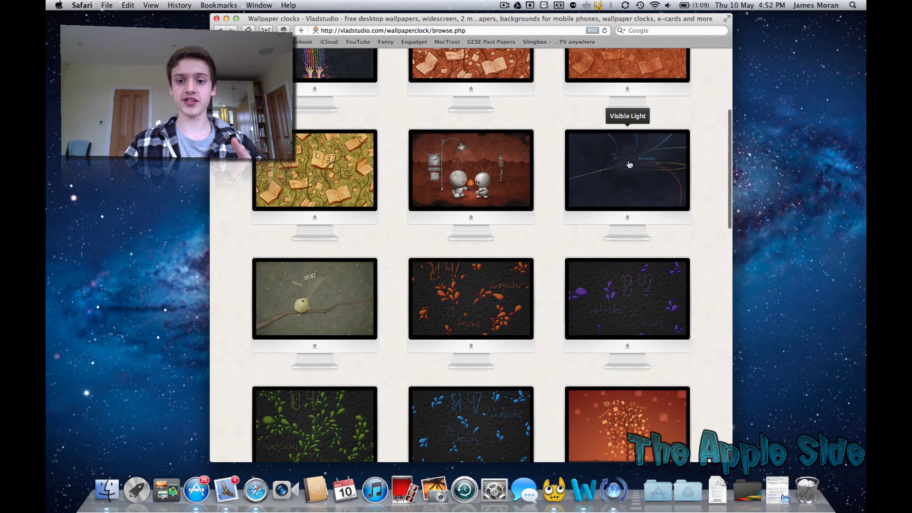
scroll(633, 181, "up", 8)
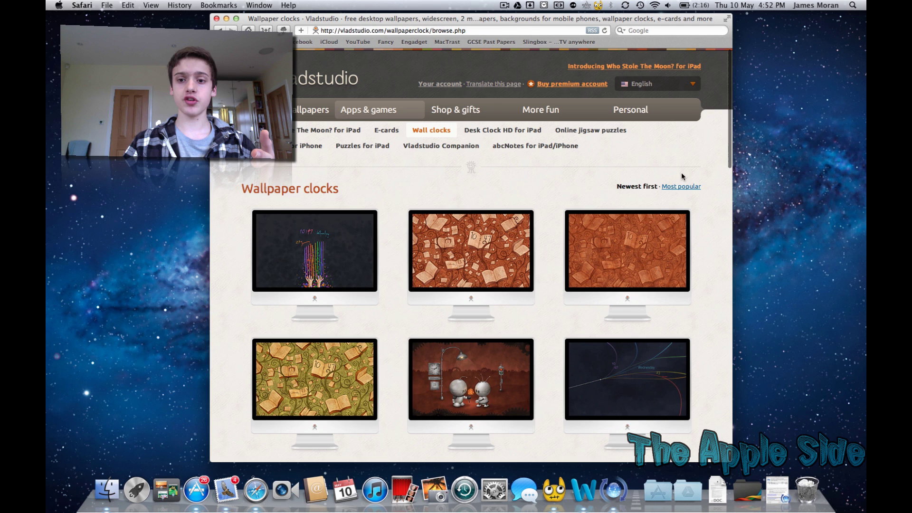
Step: Sort the wall clocks gallery by Most popular and scroll through the thumbnails
left_click(681, 186)
scroll(682, 188, "down", 12)
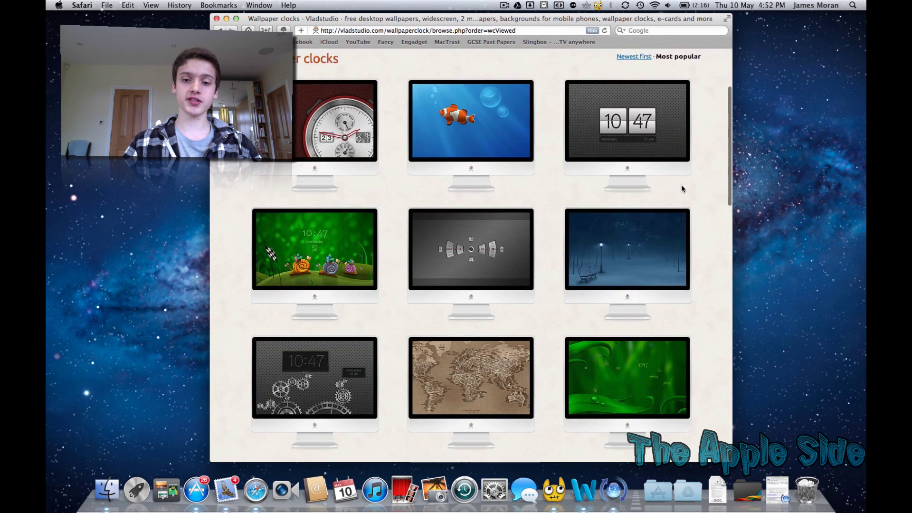
scroll(681, 188, "down", 3)
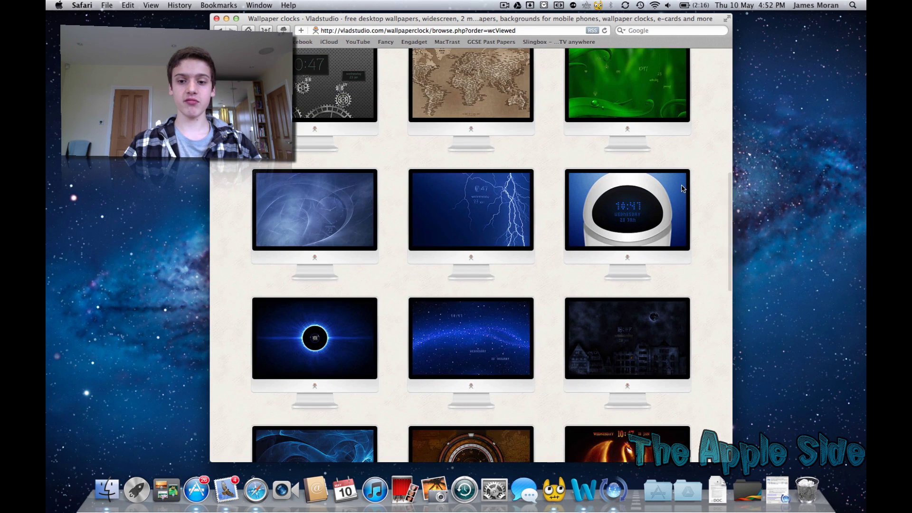
scroll(682, 188, "down", 4)
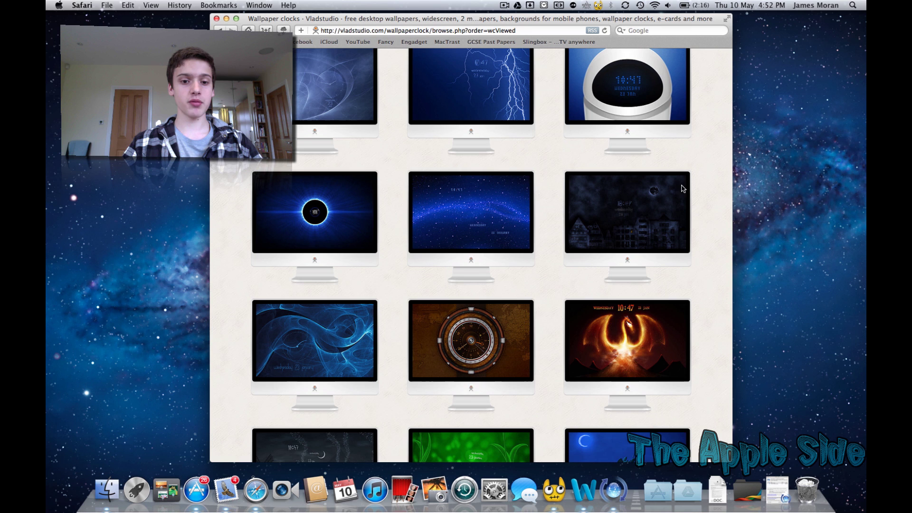
Step: Download the 2560x1600 Milky Way clock and open the .wcz file from the Downloads stack
left_click(505, 191)
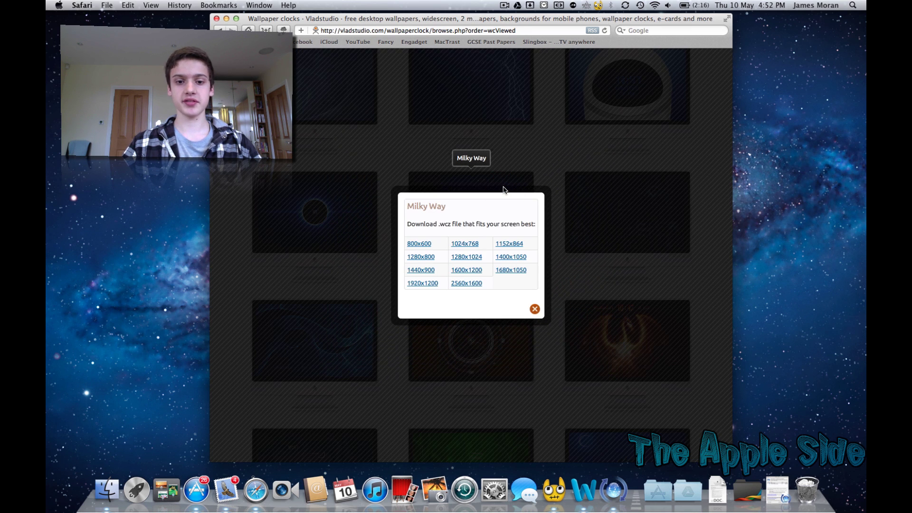
left_click(476, 284)
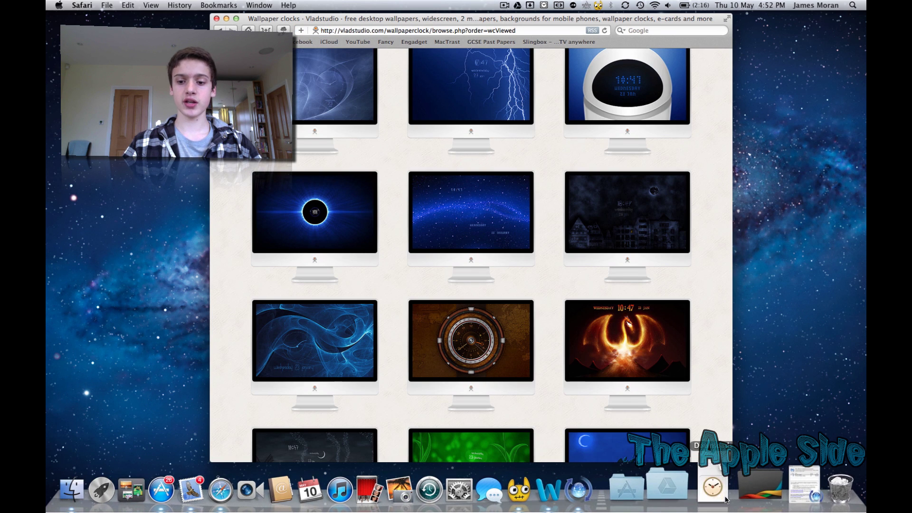
left_click(721, 494)
left_click(719, 443)
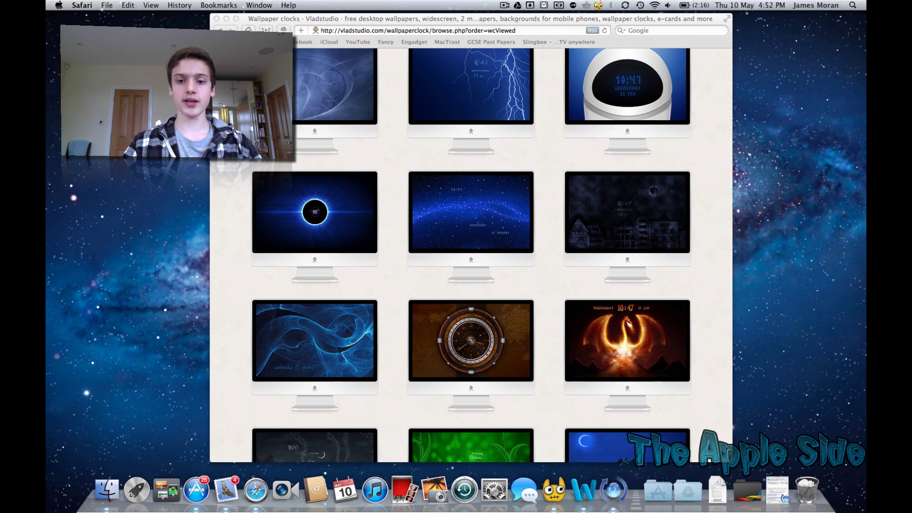
Step: Set the Milky Way wallpaper clock to 'Stretch to fill screen' in Wallpaper Clocks preferences
key("ctrl+Left")
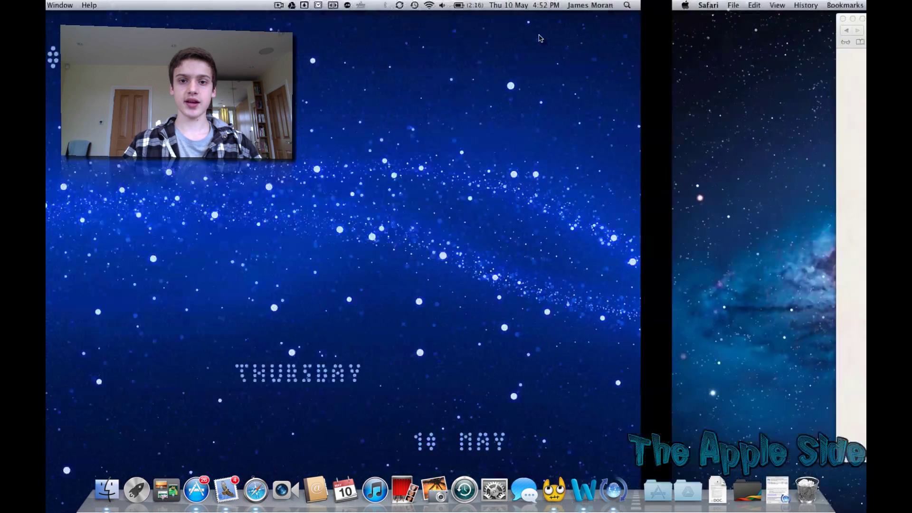
left_click(386, 205)
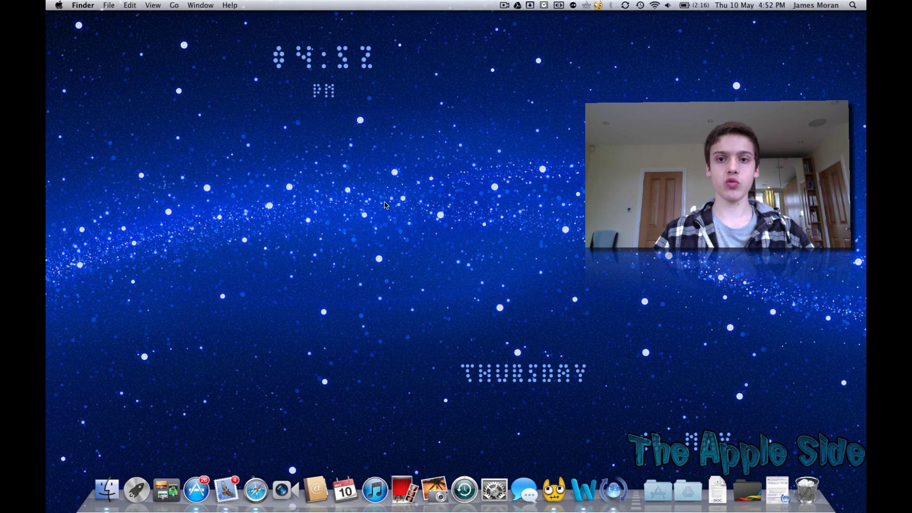
left_click(543, 5)
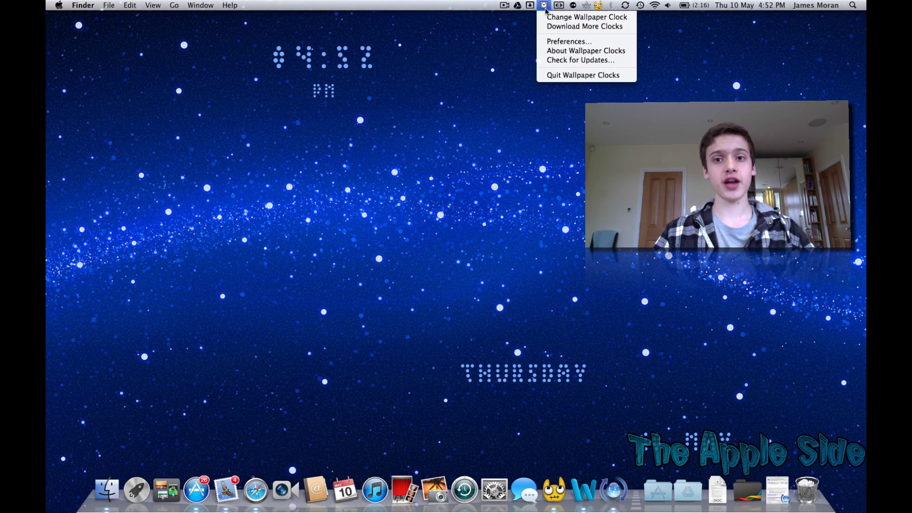
left_click(560, 41)
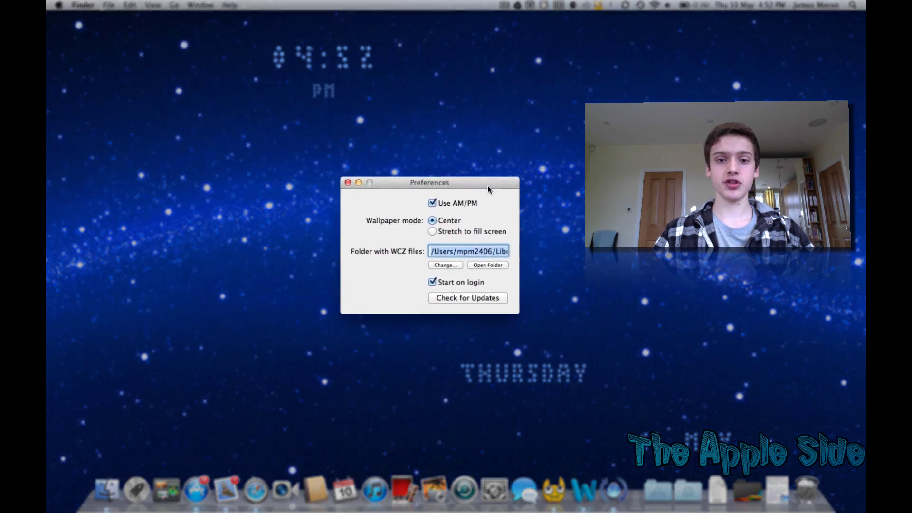
left_click(433, 231)
left_click(433, 219)
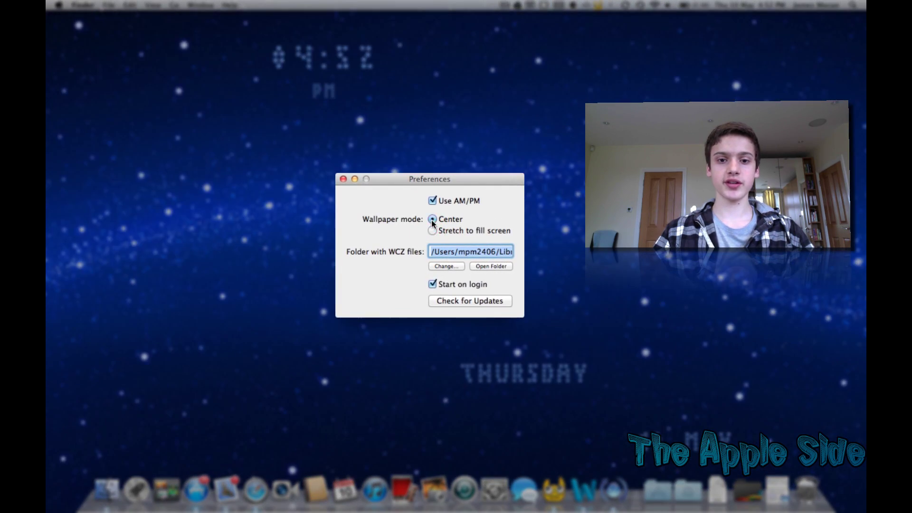
left_click(432, 231)
key("super+w")
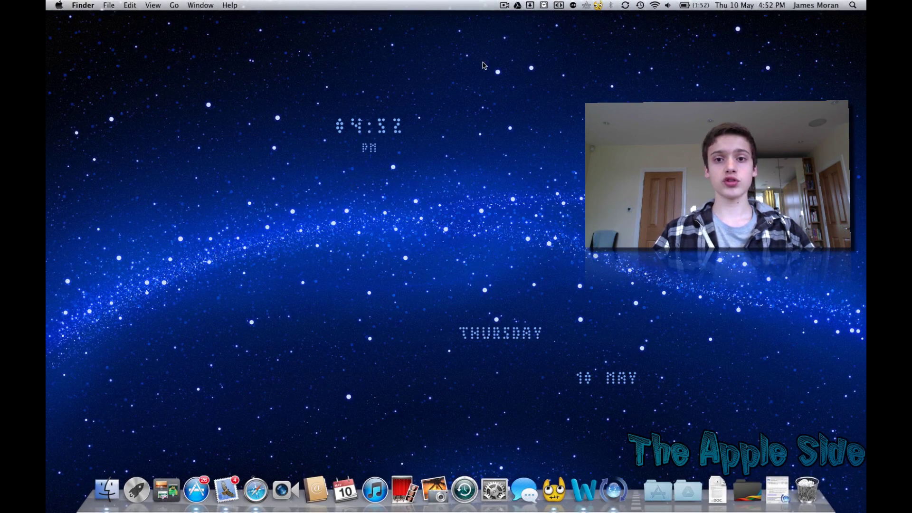
Step: Apply the Spectrum wallpaper clock, then bring the Dropzone 2.2 App Store listing forward
left_click(544, 4)
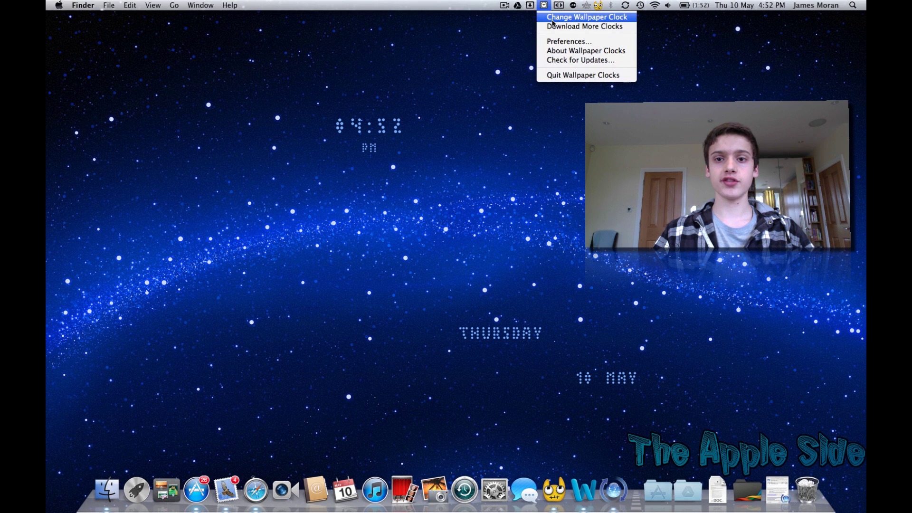
left_click(553, 19)
left_click(375, 196)
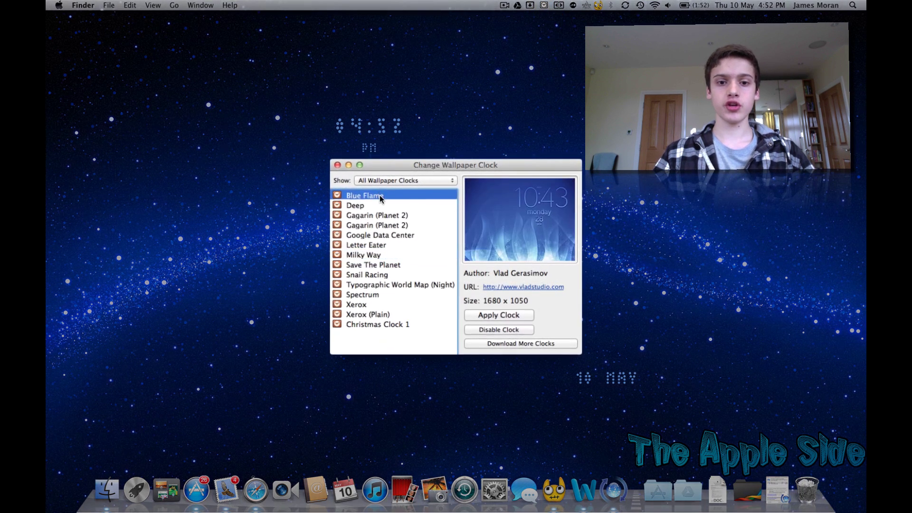
key("Down")
key("Down")
key("Down")
key("Down")
key("Down")
key("Down")
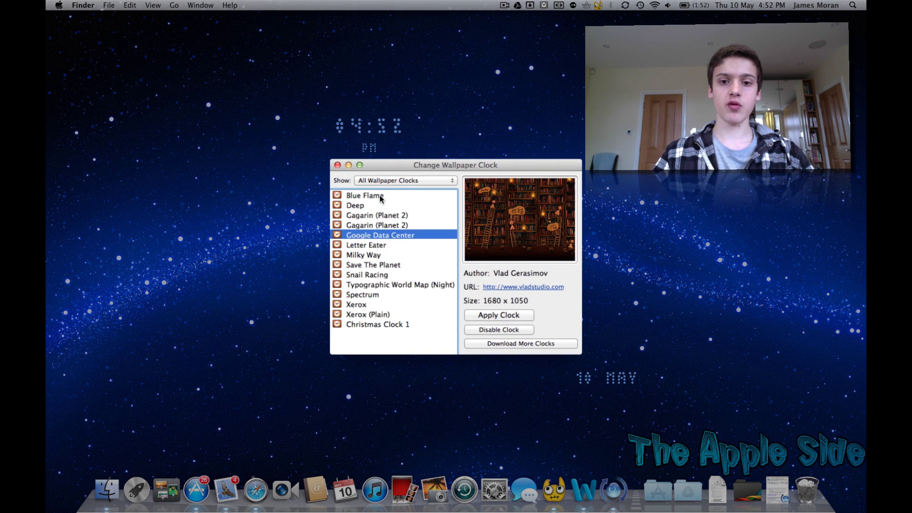
key("Down")
key("Down")
key("Down")
key("Down")
key("Down")
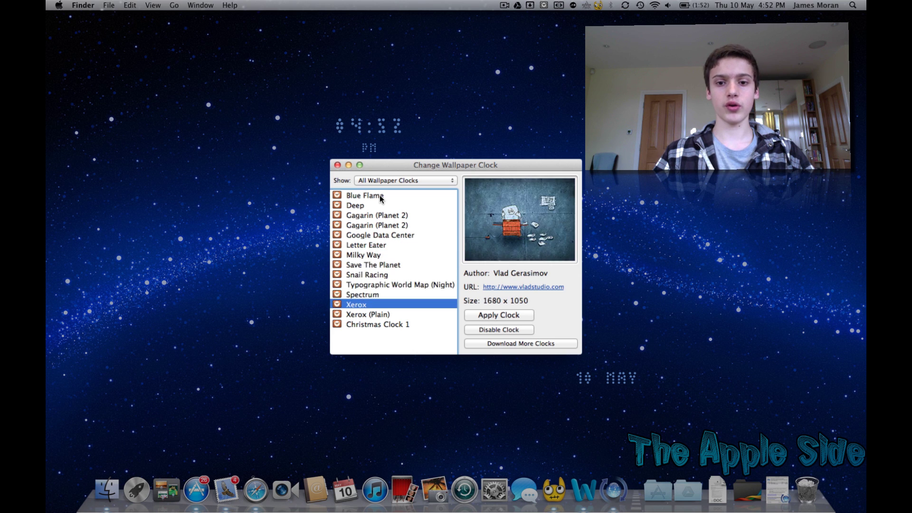
key("Up")
left_click(494, 308)
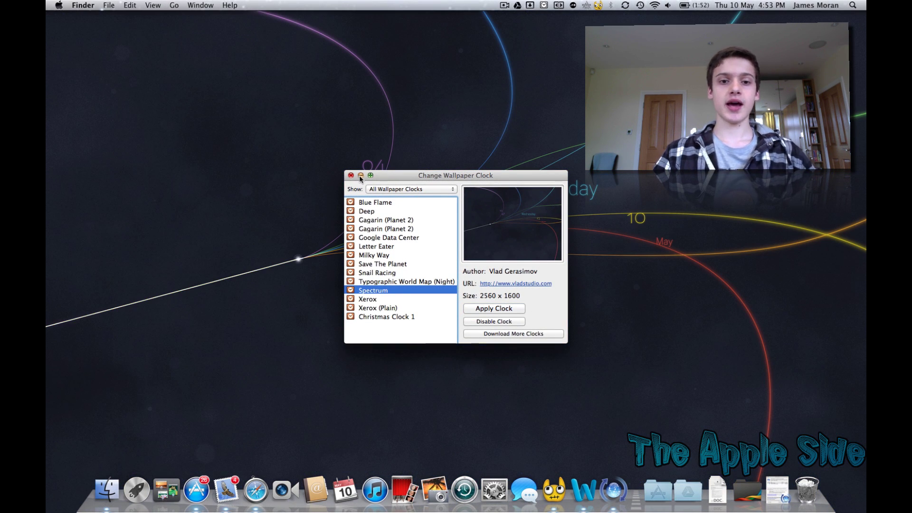
left_click(351, 176)
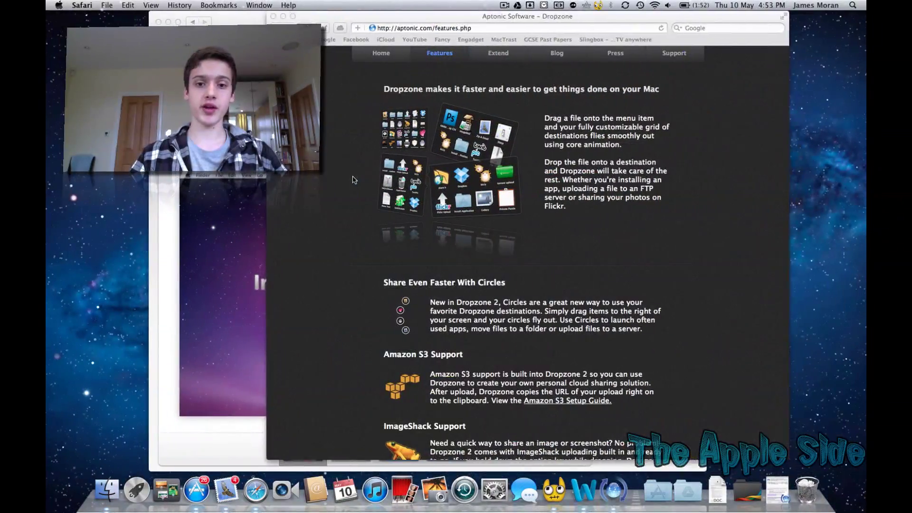
left_click(207, 205)
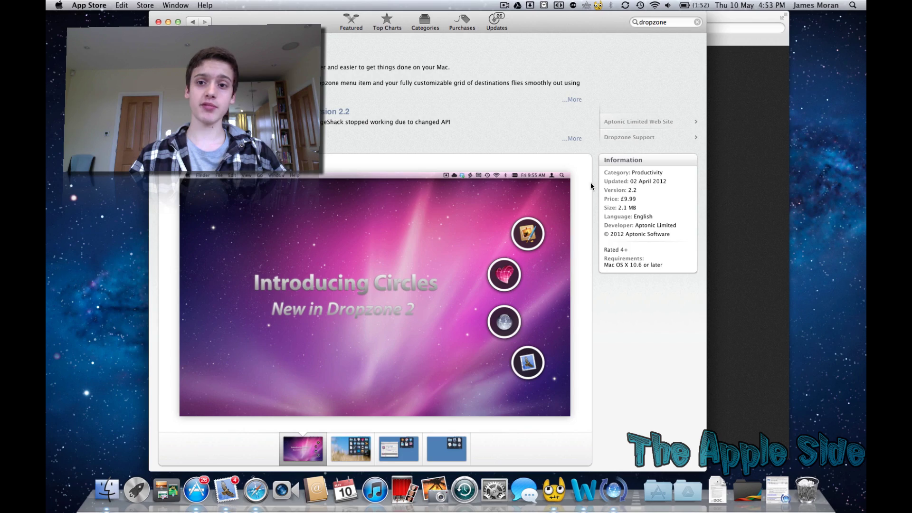
Step: Return to Safari's Dropzone features page and scroll down to its Download and Purchase options
left_click(740, 221)
scroll(557, 205, "down", 15)
scroll(557, 206, "down", 5)
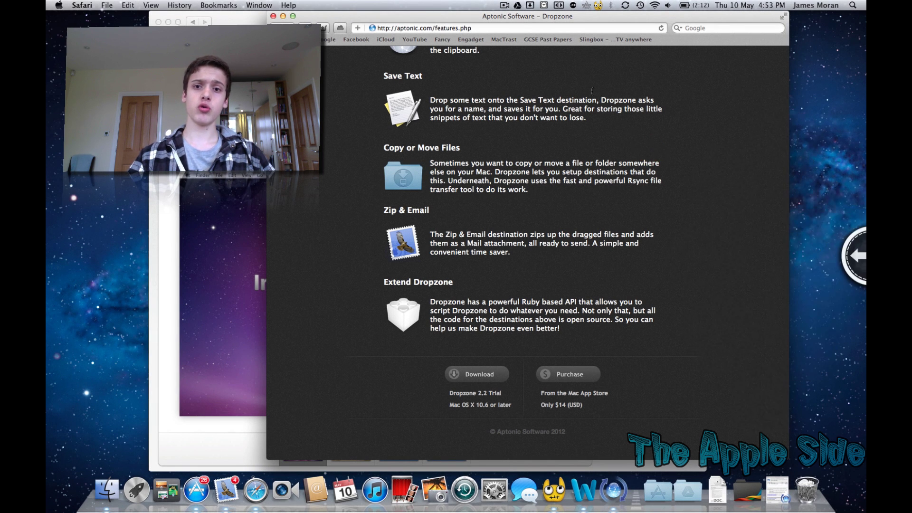
Step: Open Dropzone's menu-bar grid listing ScreenFlow, Work, Youtube, Stuff, ImageShack, texturepacks and Print
left_click(530, 5)
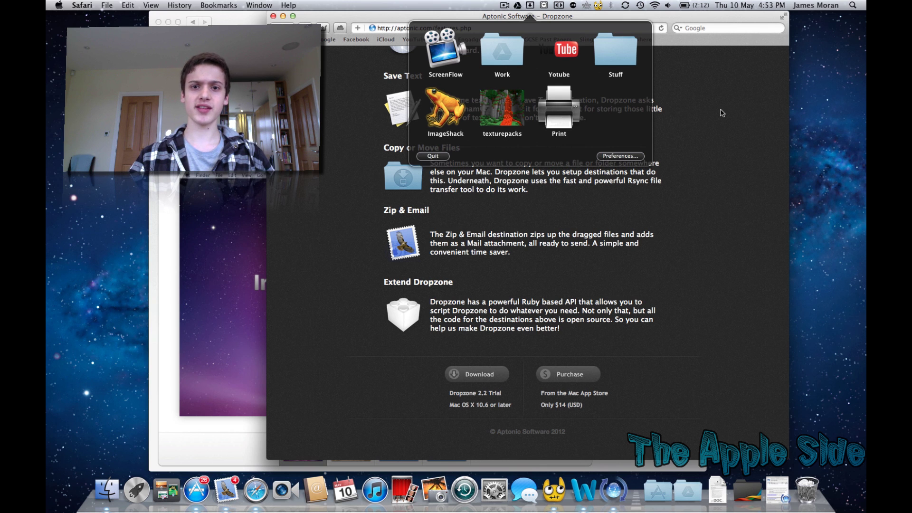
Step: Dismiss the Dropzone grid, enable Cloudy's Display Temperature Badge, and close Safari preferences
left_click(722, 113)
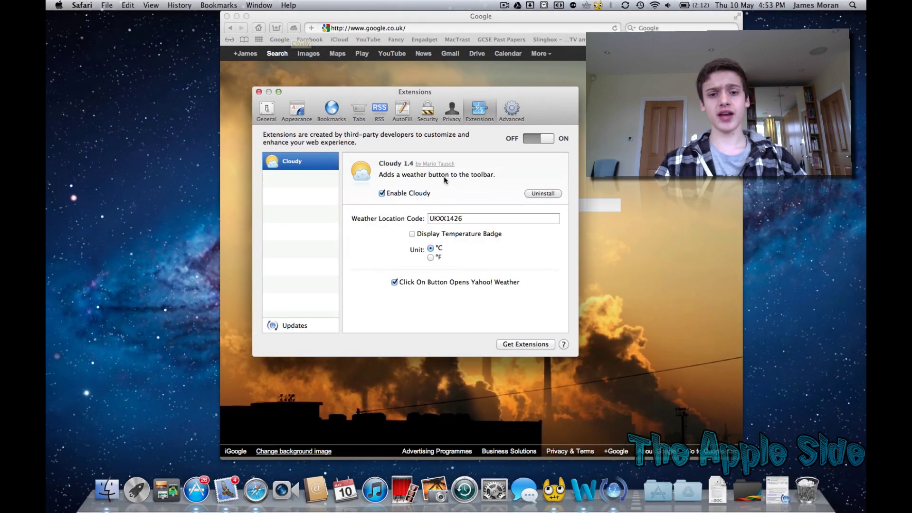
left_click(412, 234)
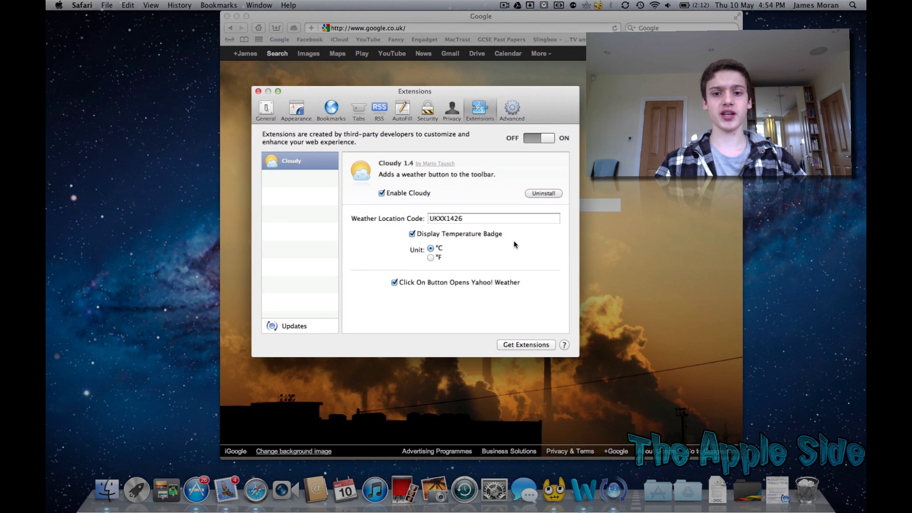
left_click(258, 92)
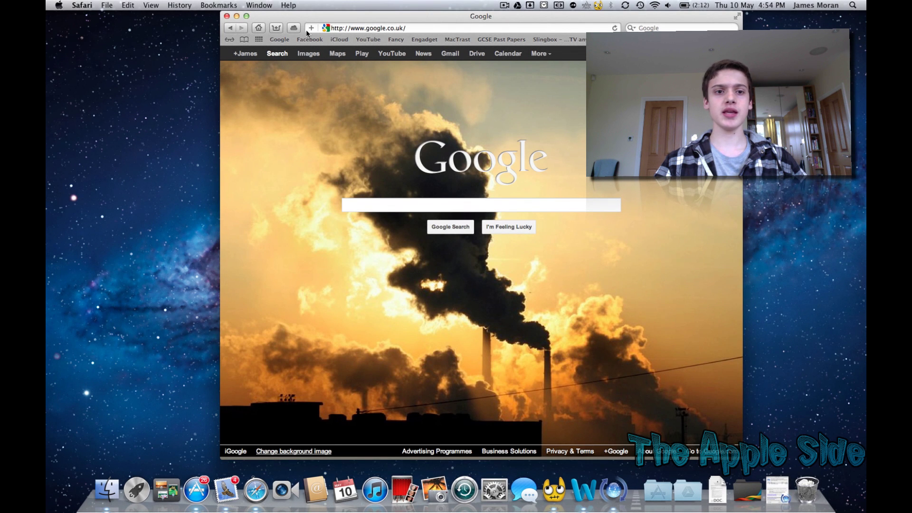
Step: Replace the Google window with a new Safari window showing Cloudy's Yahoo! Weather forecast (UKXX1426)
left_click(227, 16)
right_click(257, 492)
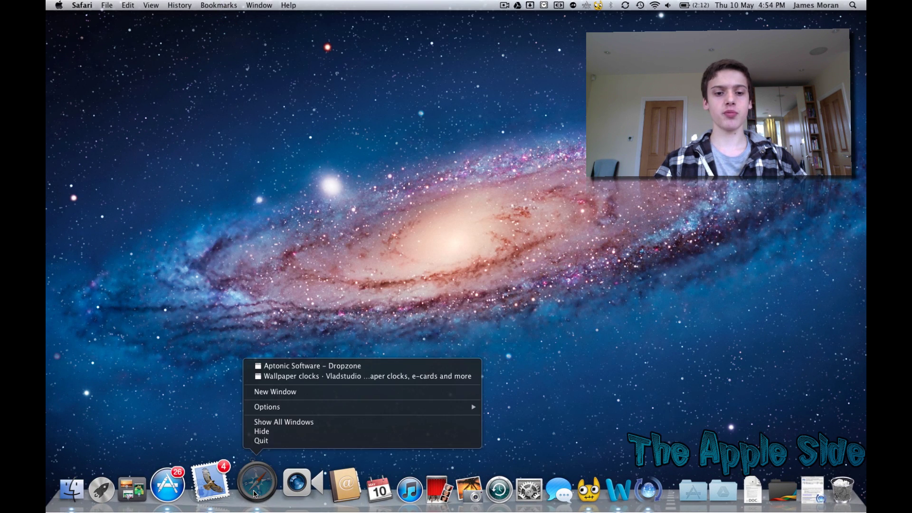
left_click(280, 395)
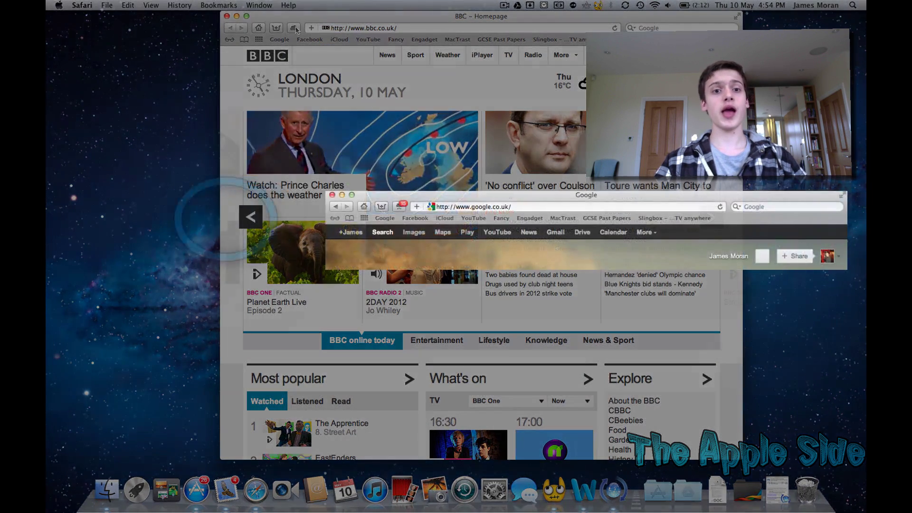
left_click(295, 28)
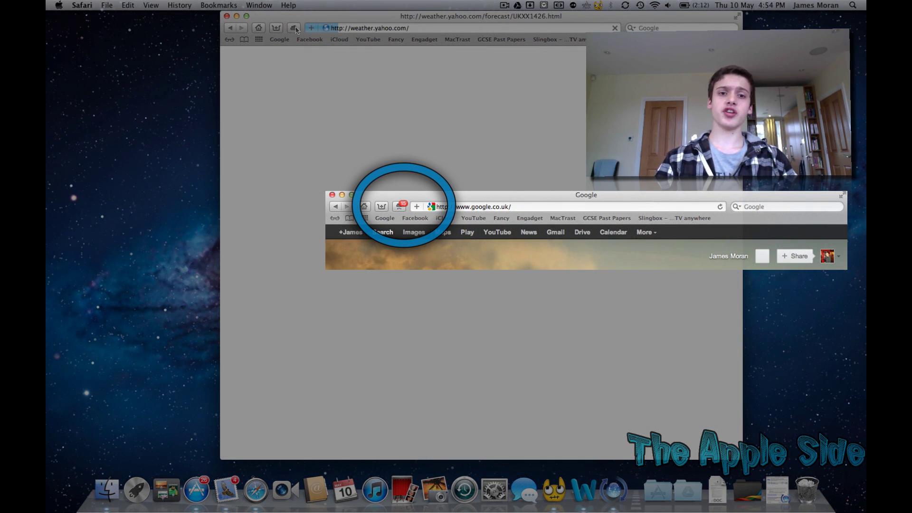